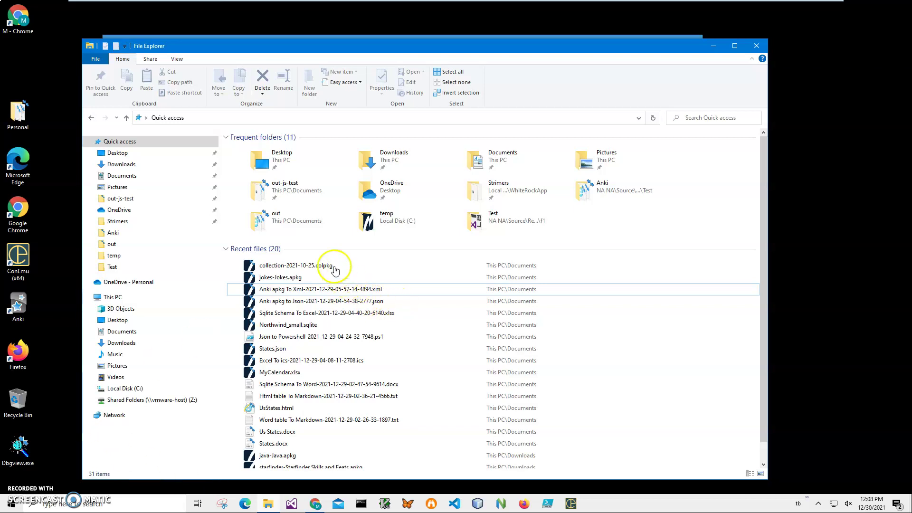
# - Select collection-2021-10-25.colpkg in Quick access recent files
pyautogui.click(319, 266)
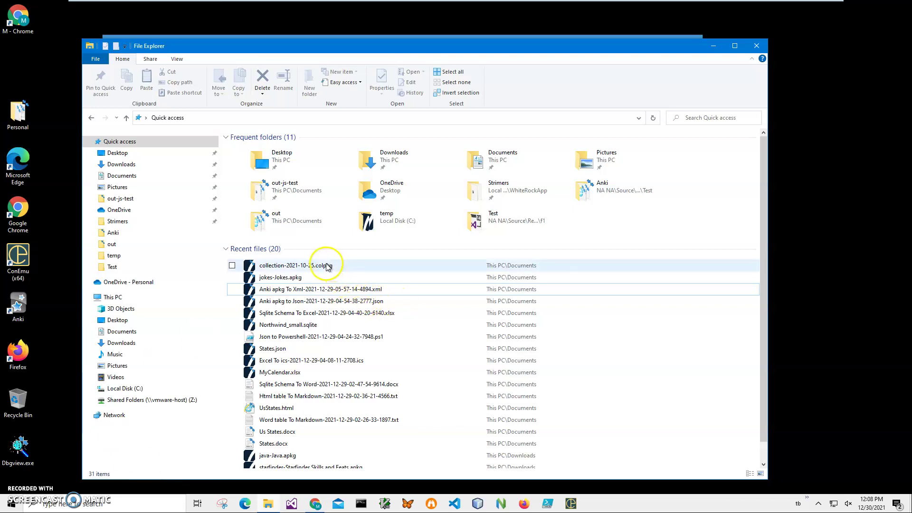
# - Open the collection in the viewer and browse the Angular deck's Component and AngularJS cards
pyautogui.doubleClick(289, 269)
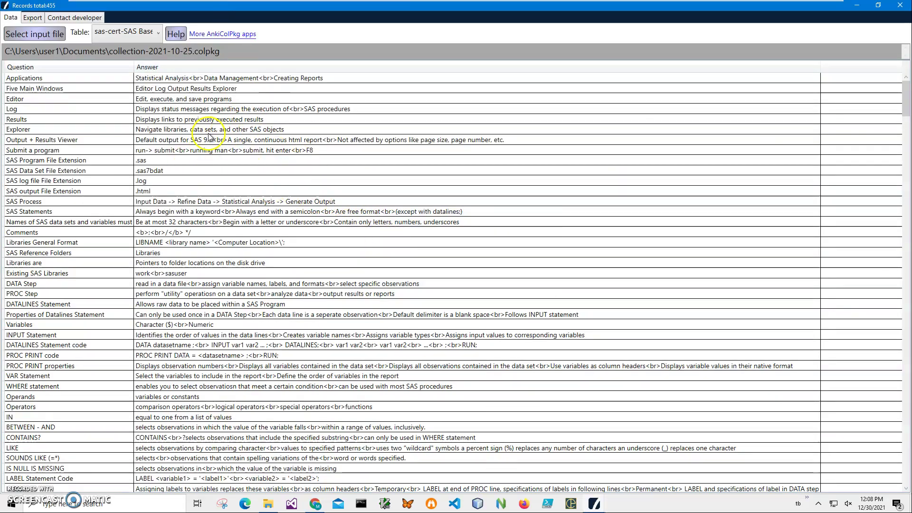
pyautogui.click(157, 38)
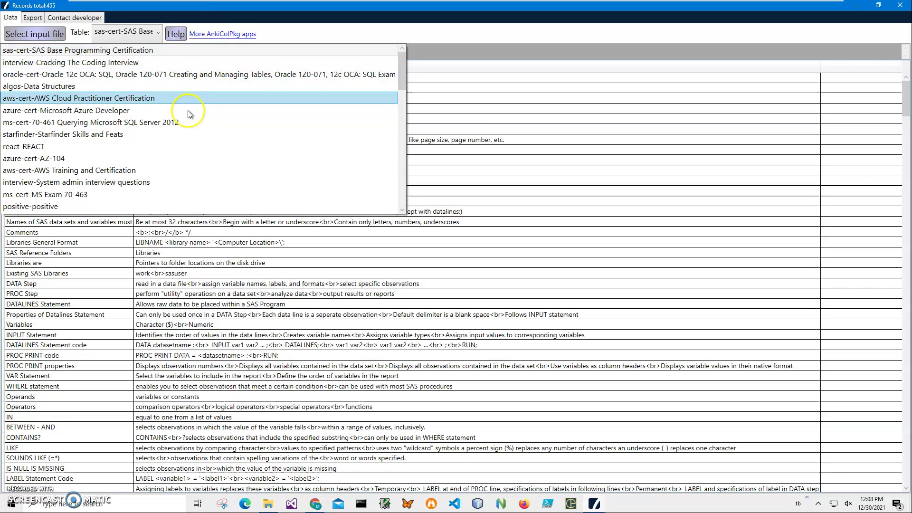
pyautogui.scroll(-3, 165, 137)
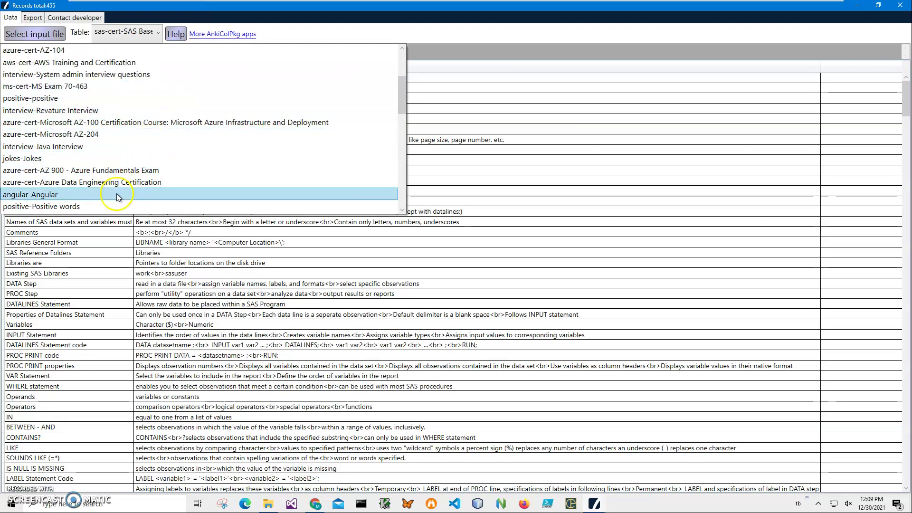
pyautogui.press('Escape')
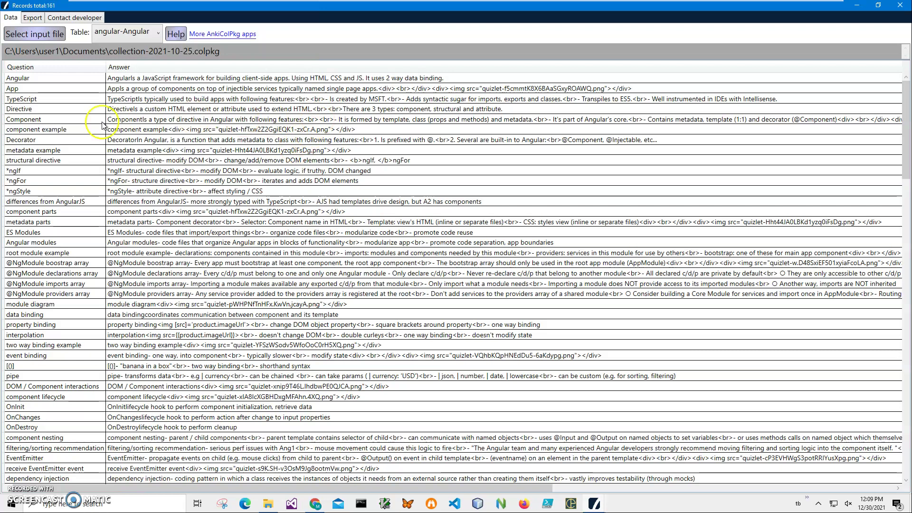
pyautogui.click(81, 123)
pyautogui.click(124, 202)
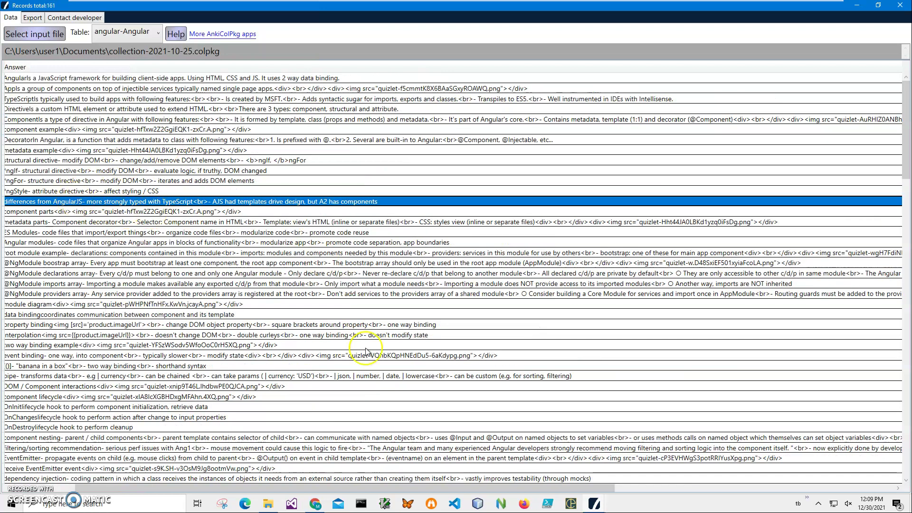
pyautogui.click(66, 488)
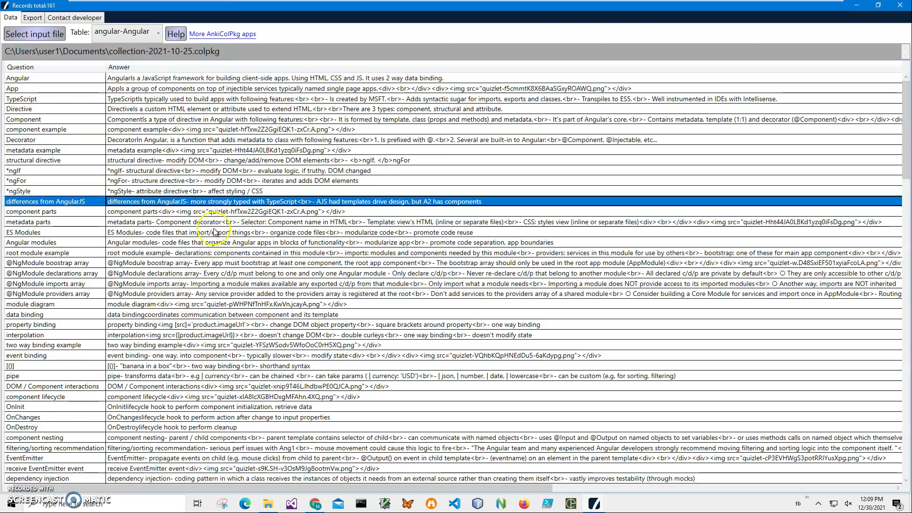
# - Switch to the jokes-Jokes deck and view the export options
pyautogui.click(95, 37)
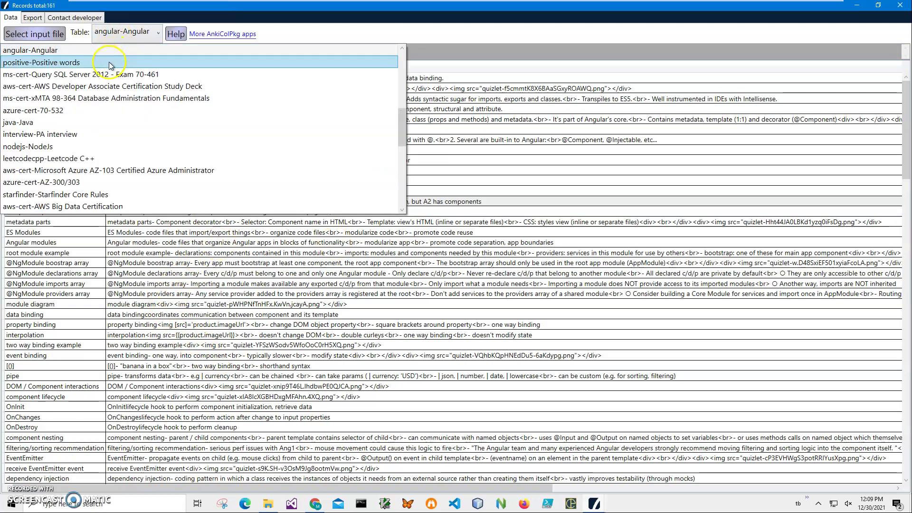
pyautogui.scroll(1, 127, 144)
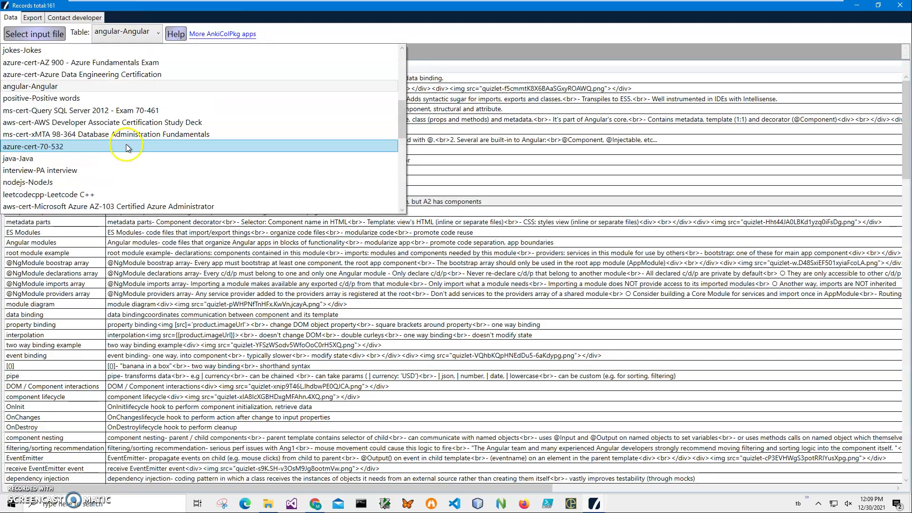
pyautogui.click(80, 50)
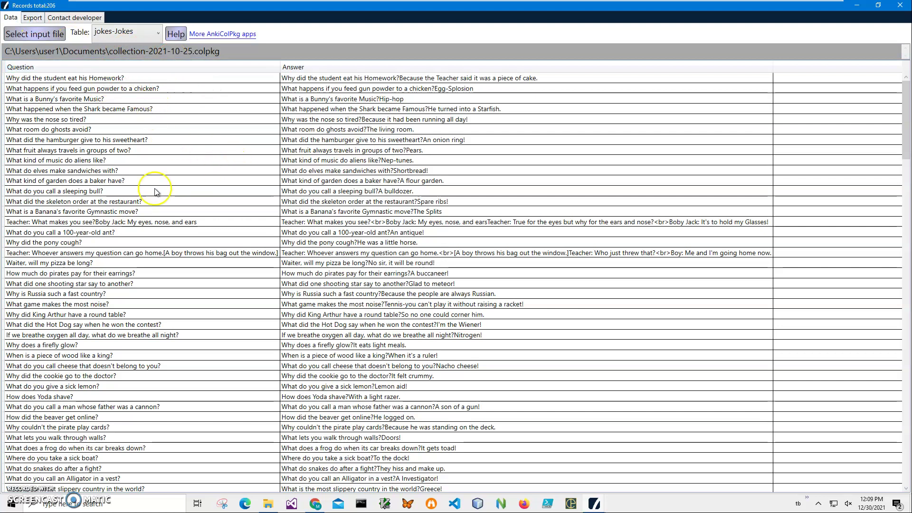
pyautogui.click(33, 18)
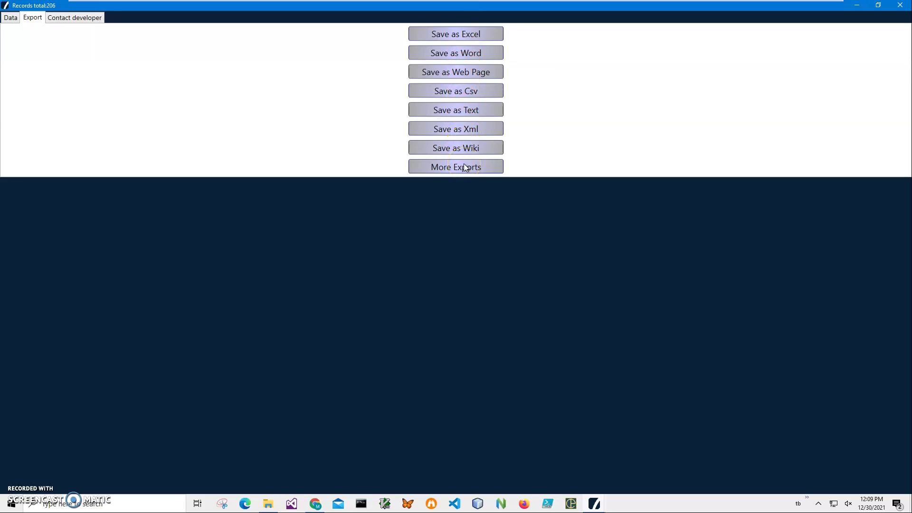
# - Close both viewer windows and search 'colpkg' on the whiterock software site
pyautogui.click(899, 5)
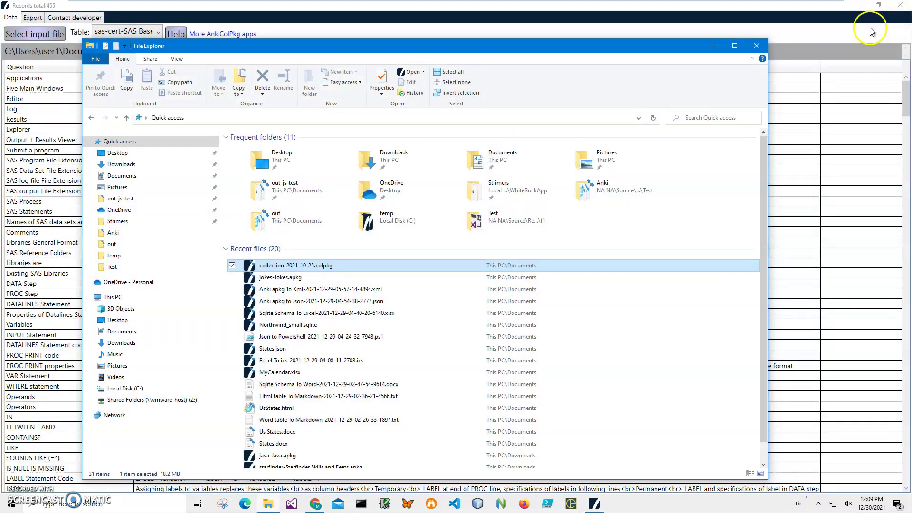
pyautogui.click(899, 5)
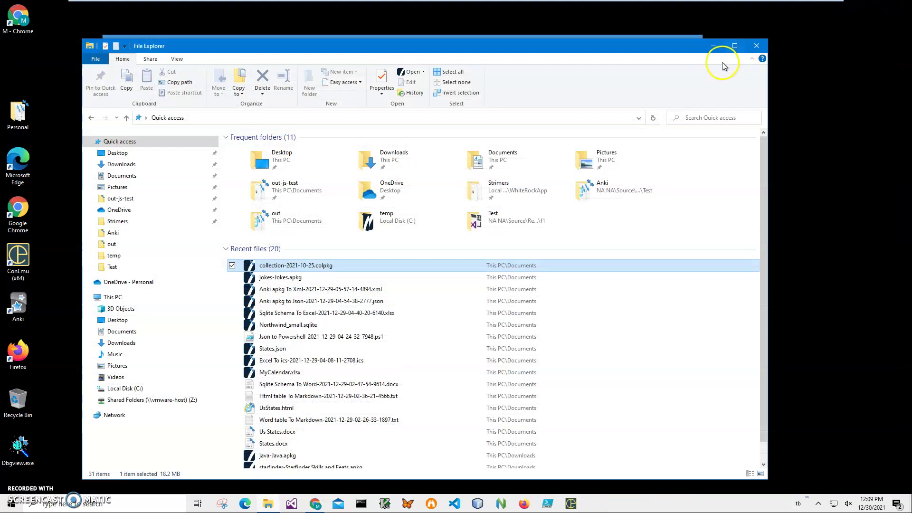
pyautogui.click(314, 504)
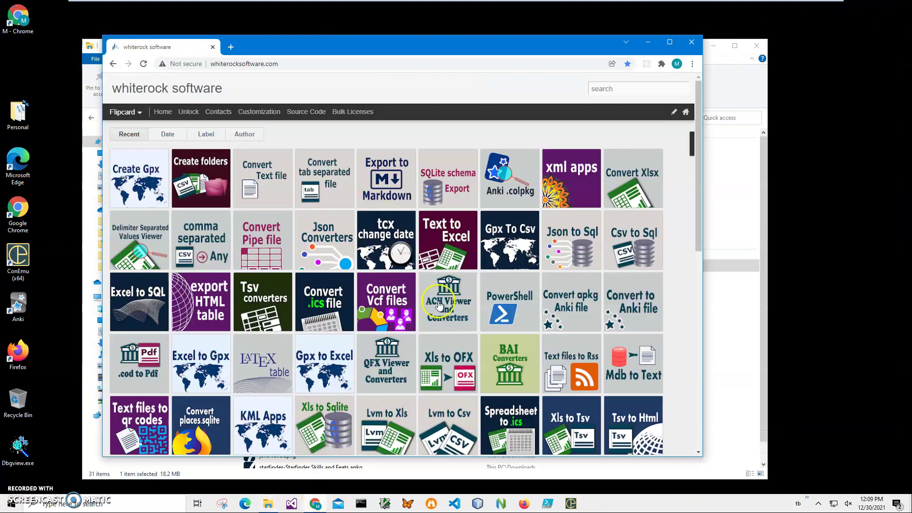
pyautogui.click(619, 93)
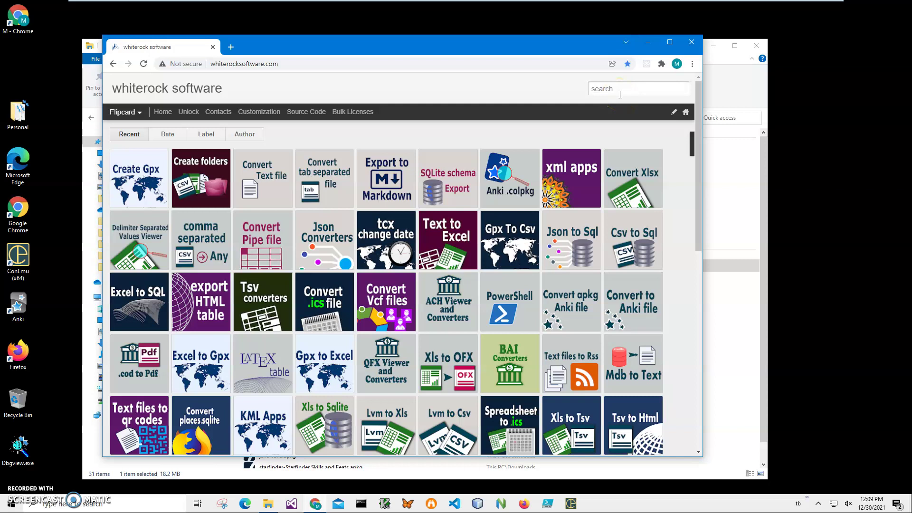
pyautogui.write('colpg')
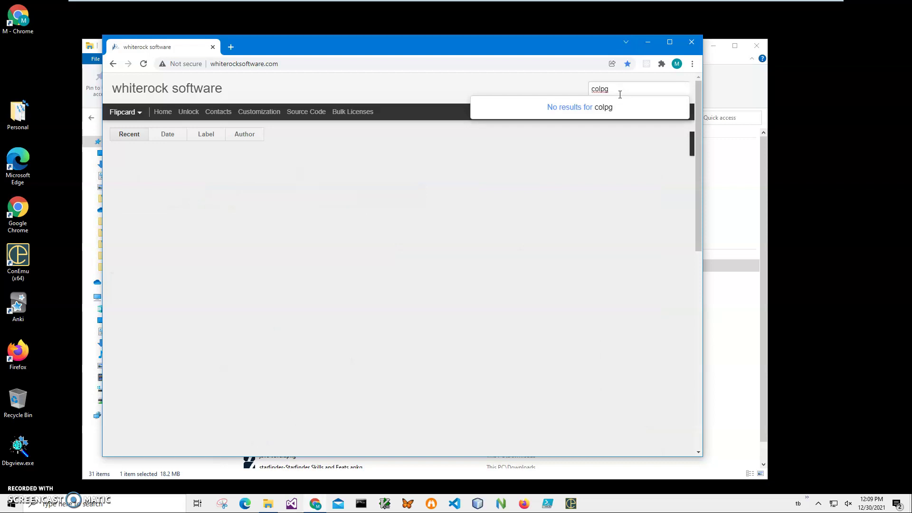
pyautogui.press('BackSpace')
pyautogui.write('kg')
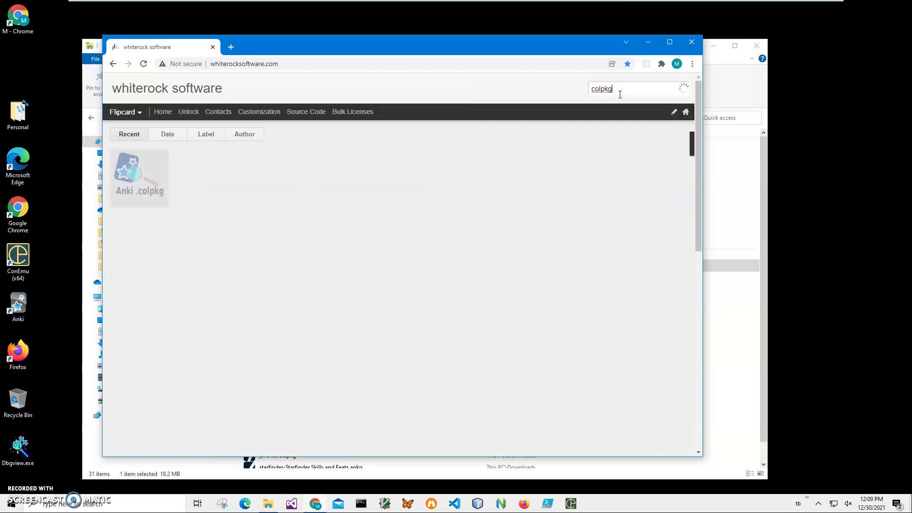
# - From the Anki colpkg viewer and converter post, download ColpkgToPdfSetup.zip
pyautogui.click(159, 174)
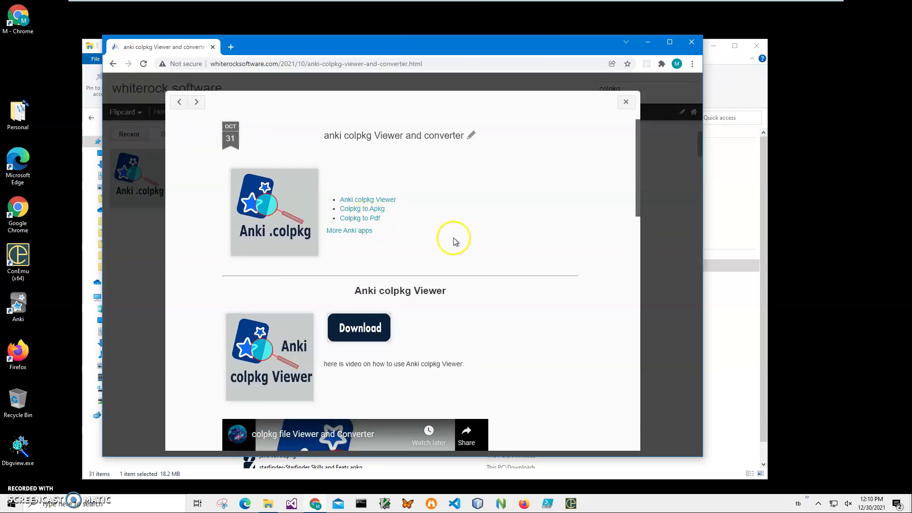
pyautogui.scroll(-7, 466, 246)
pyautogui.scroll(-8, 479, 254)
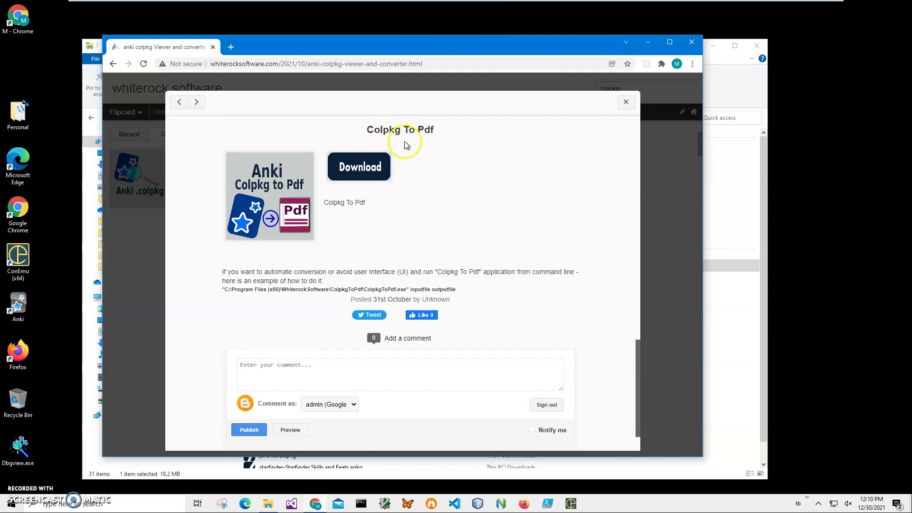
pyautogui.click(363, 167)
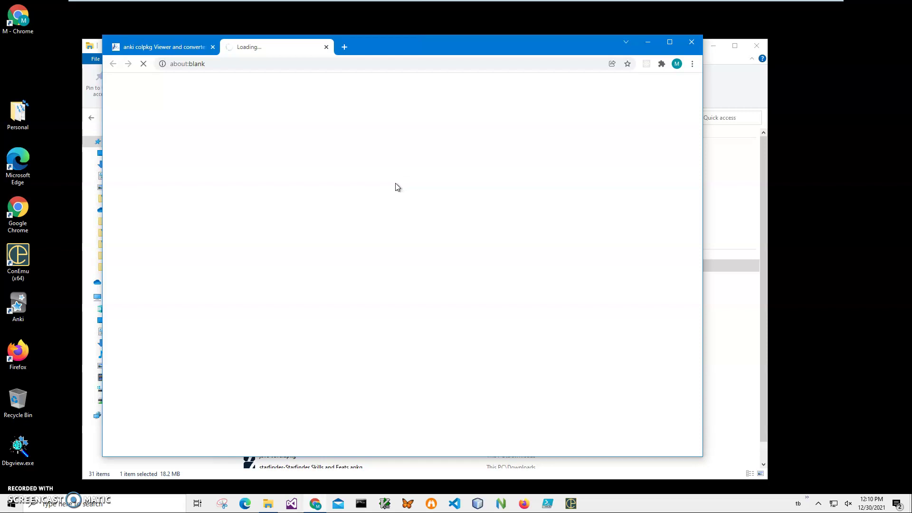
pyautogui.click(419, 189)
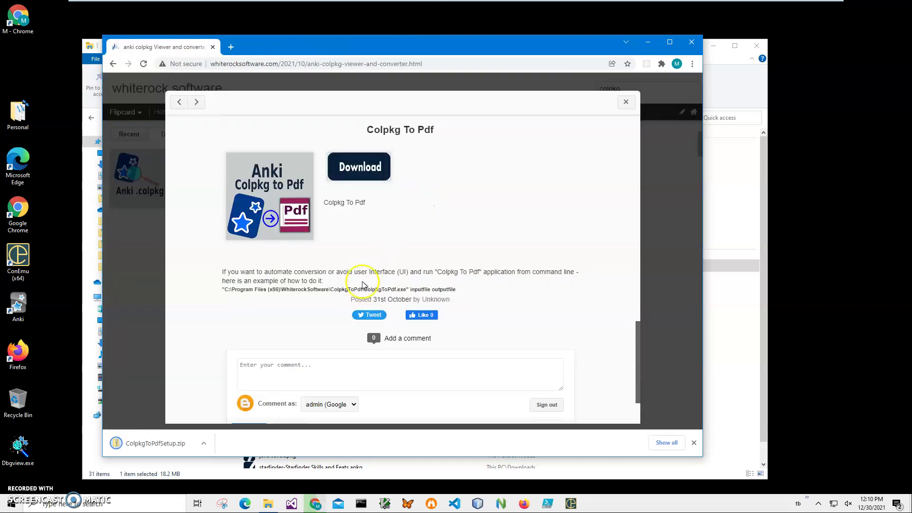
# - Open ColpkgToPdfSetup.zip and run ColpkgToPdfSetup.msi past the SmartScreen warning
pyautogui.click(254, 369)
pyautogui.click(178, 440)
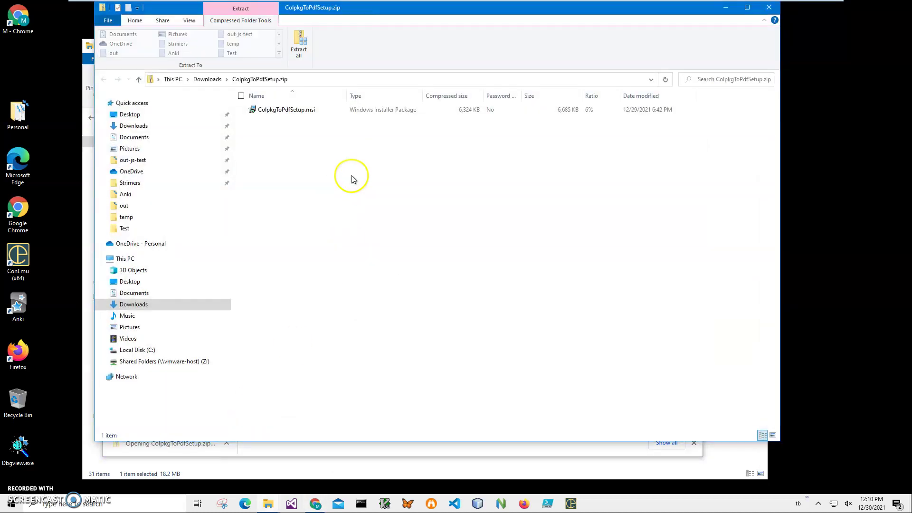
pyautogui.doubleClick(293, 114)
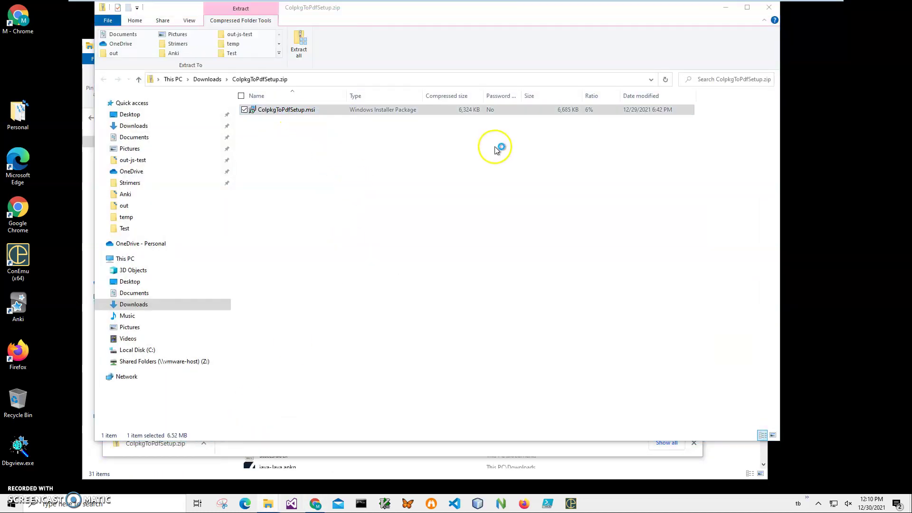
pyautogui.click(353, 183)
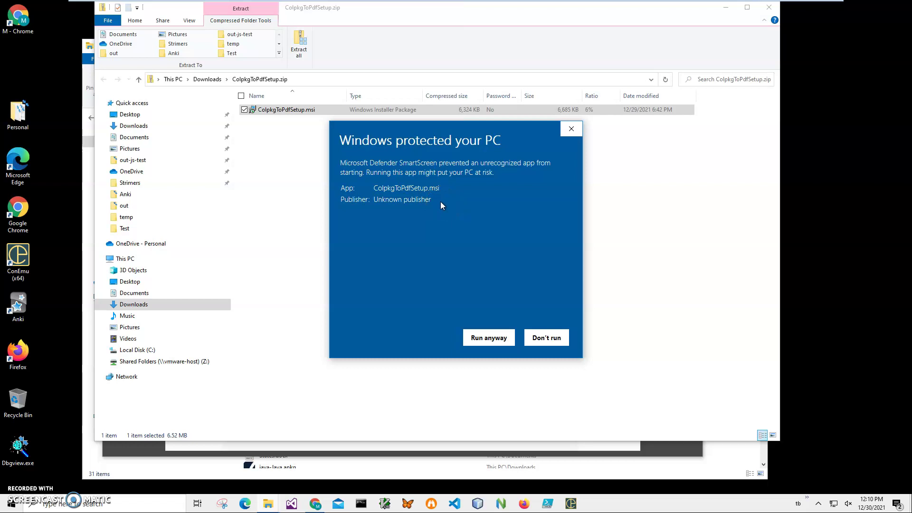
pyautogui.moveTo(439, 200); pyautogui.dragTo(415, 216)
pyautogui.click(490, 338)
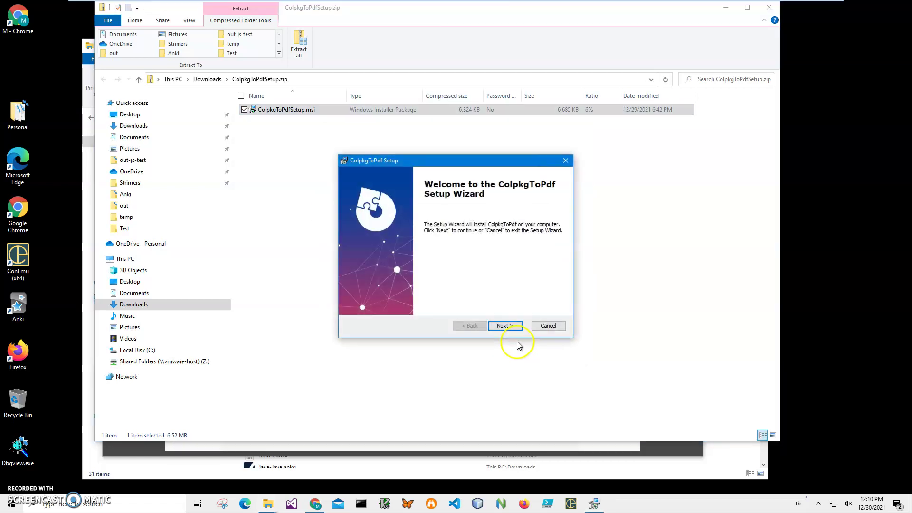
# - Complete the ColpkgToPdf setup wizard, approving the administrator prompt
pyautogui.click(507, 325)
pyautogui.click(507, 325)
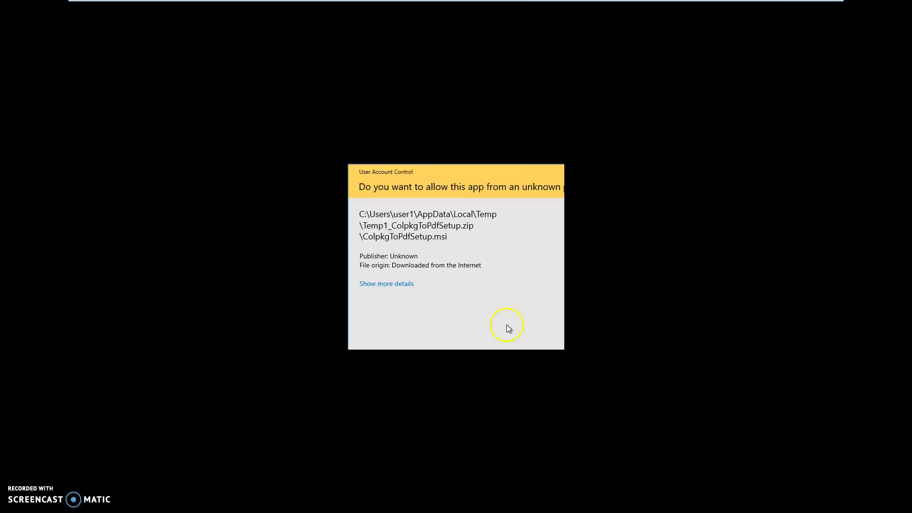
pyautogui.click(432, 332)
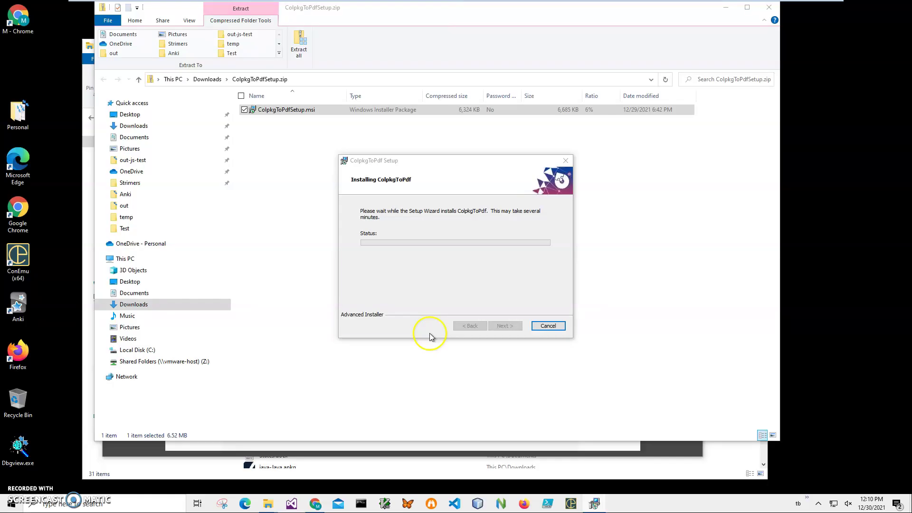
pyautogui.click(505, 326)
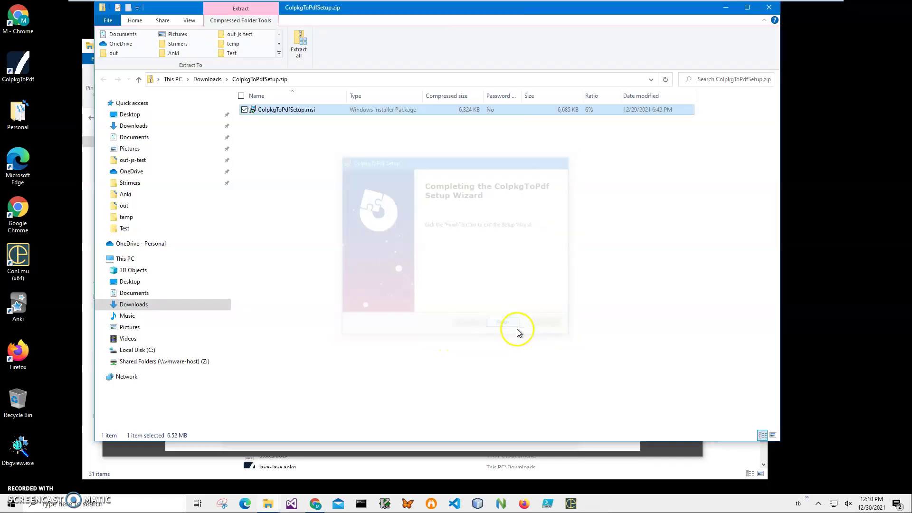
# - Close the zip folder, Chrome and File Explorer windows, then launch ColpkgToPdf from the desktop
pyautogui.click(768, 7)
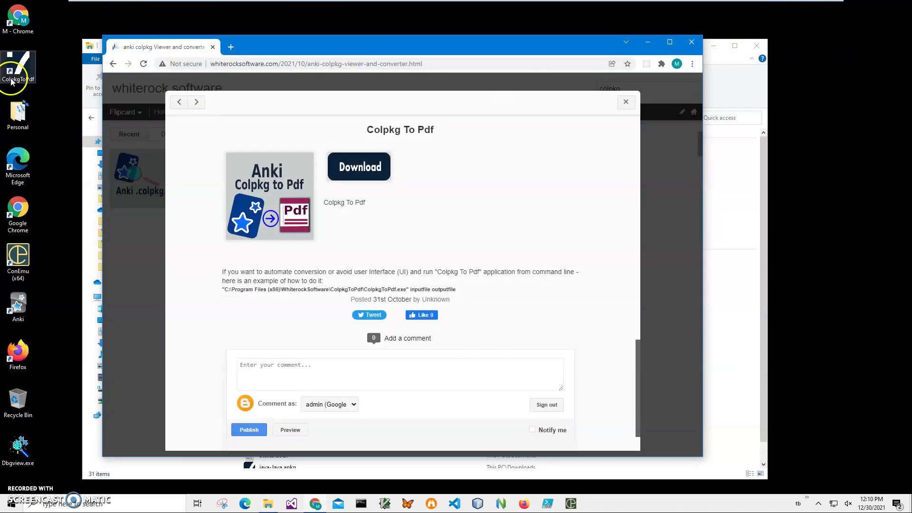
pyautogui.click(11, 82)
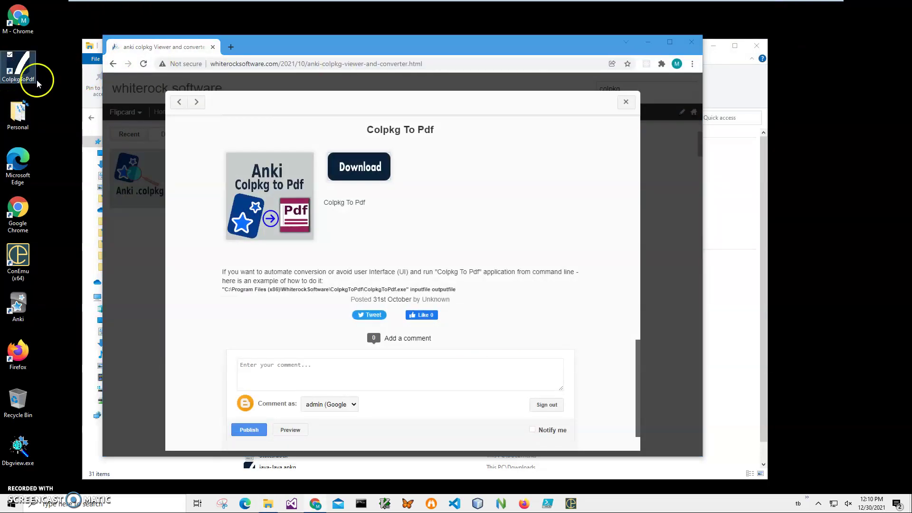
pyautogui.click(694, 45)
pyautogui.click(756, 46)
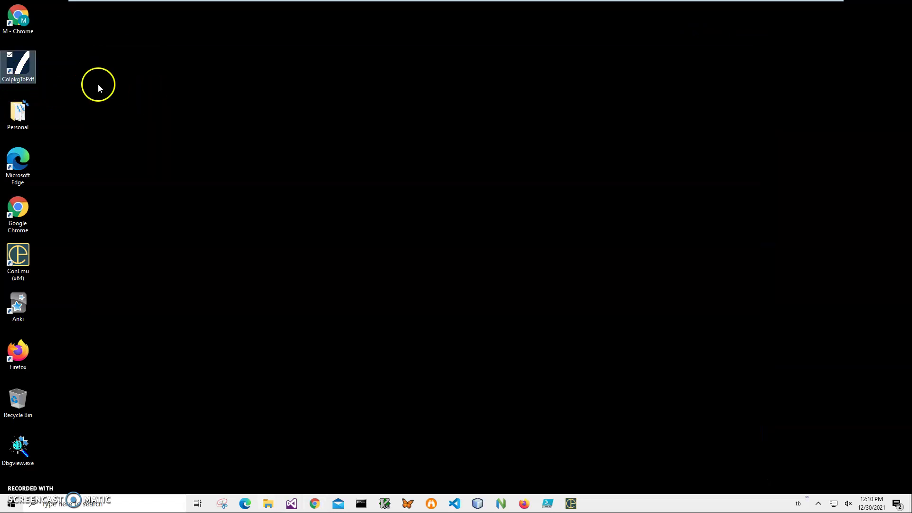
pyautogui.doubleClick(19, 64)
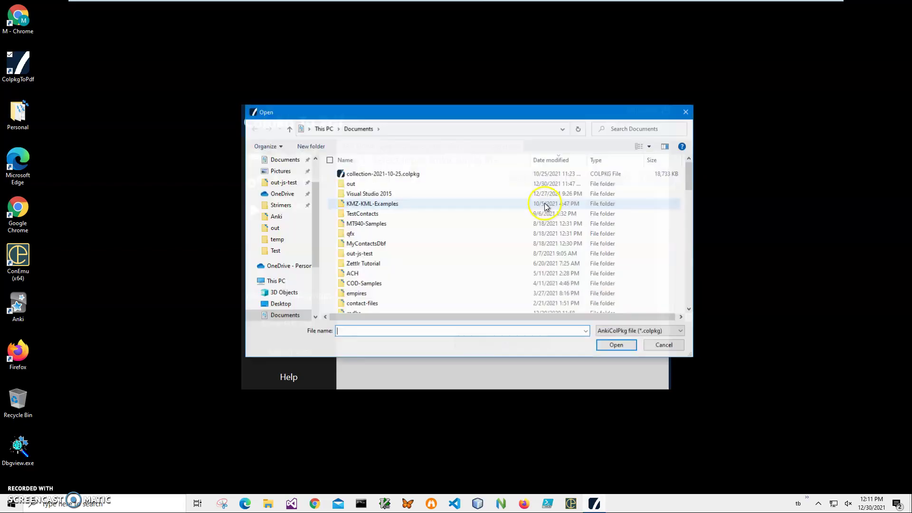
# - Choose collection-2021-10-25.colpkg from Documents as input and advance to Step 2
pyautogui.doubleClick(409, 177)
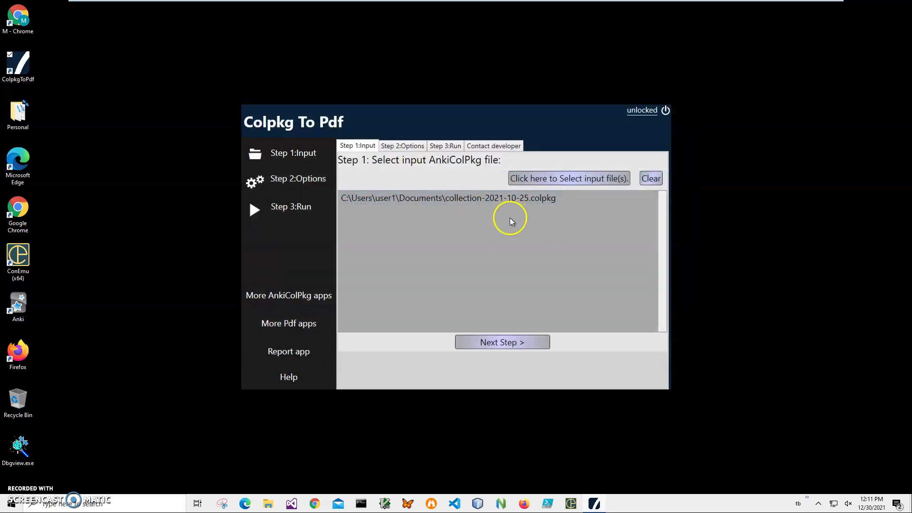
pyautogui.click(502, 342)
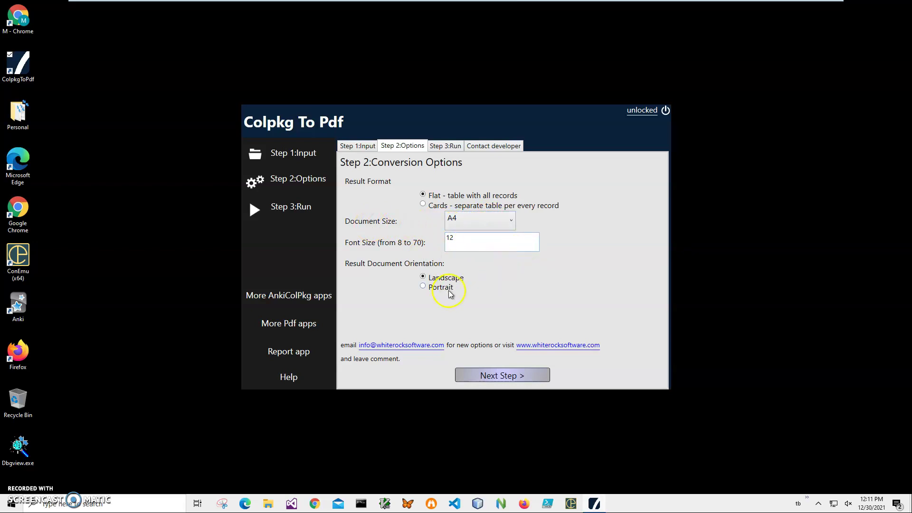
# - Keep Flat table, A4, font 12 and Landscape, and advance to Step 3: Run
pyautogui.click(514, 220)
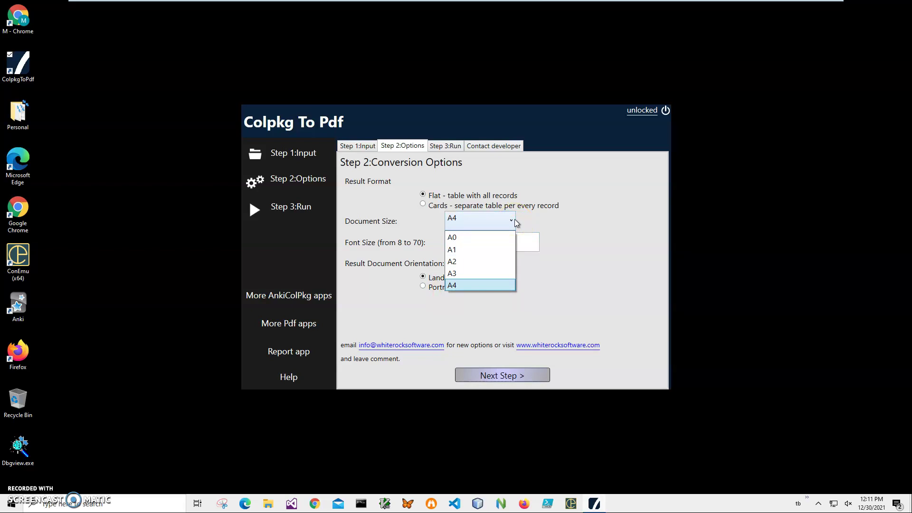
pyautogui.click(515, 220)
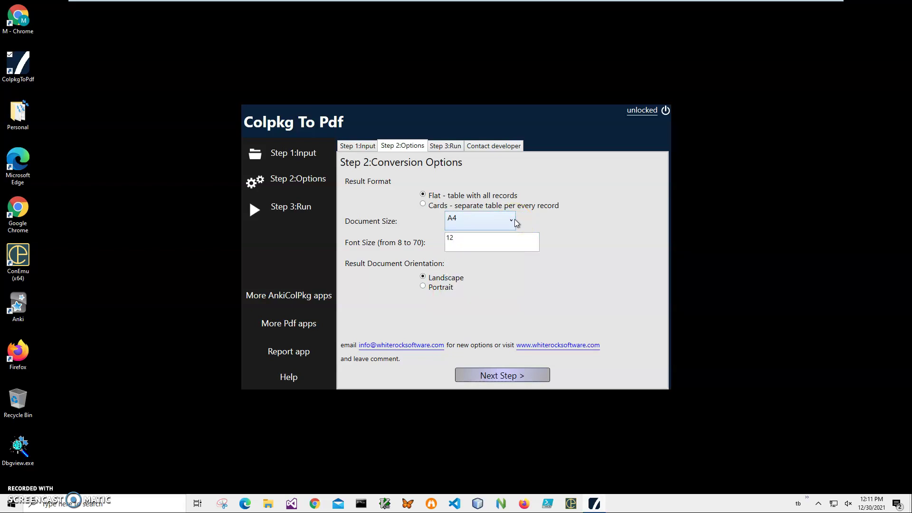
pyautogui.click(523, 376)
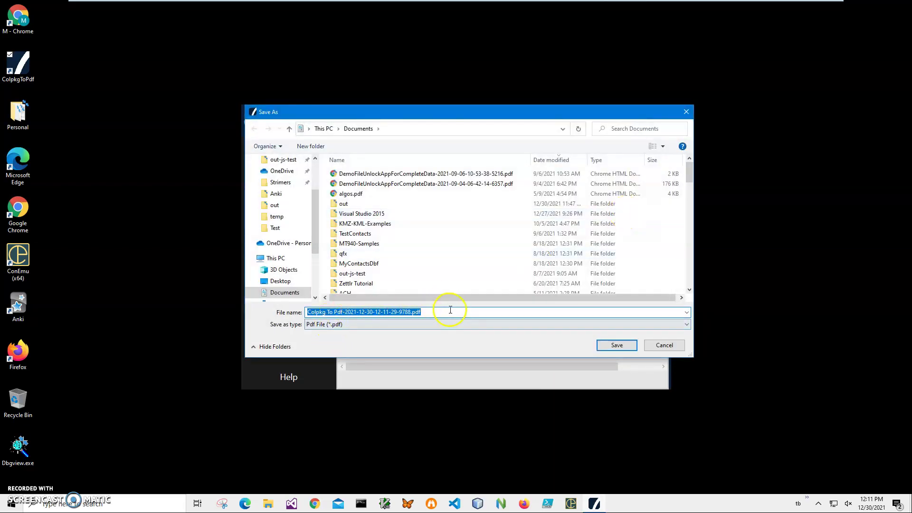
pyautogui.click(626, 346)
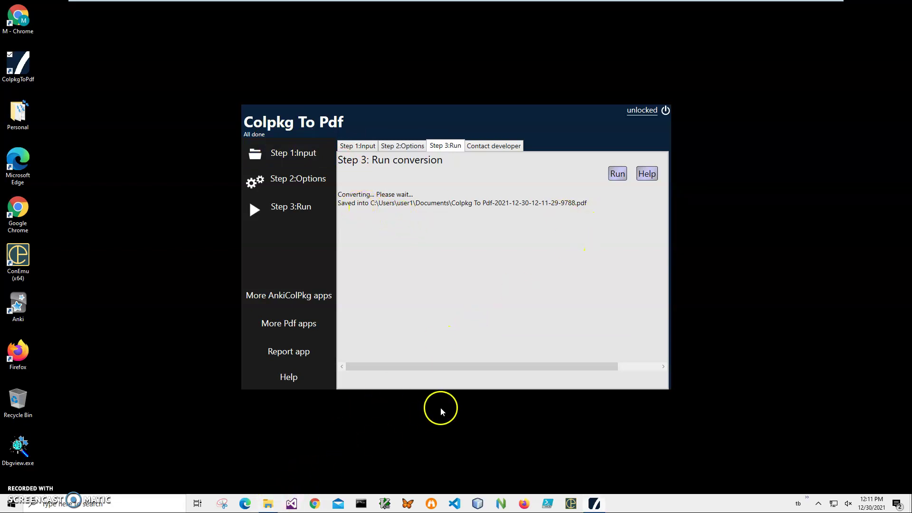
# - Open the Colpkg To Pdf PDF from File Explorer's recent files in Chrome
pyautogui.press('super+e')
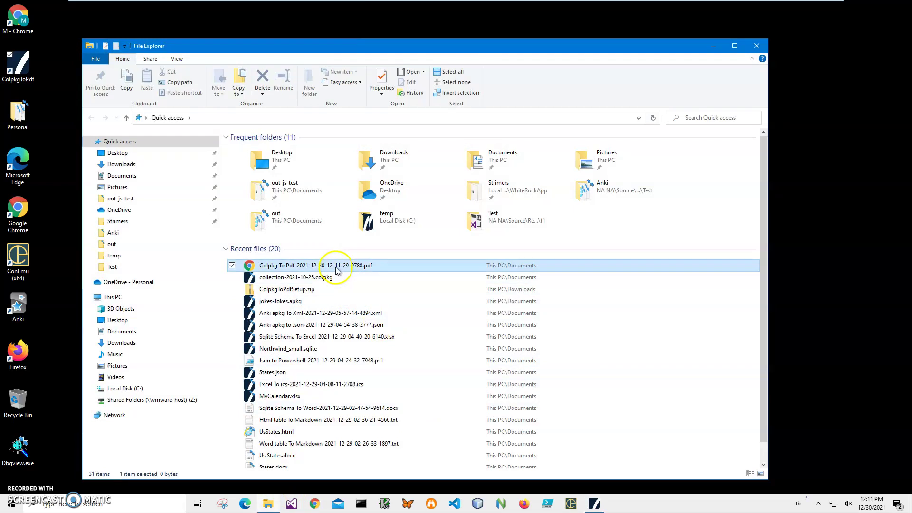
pyautogui.doubleClick(321, 270)
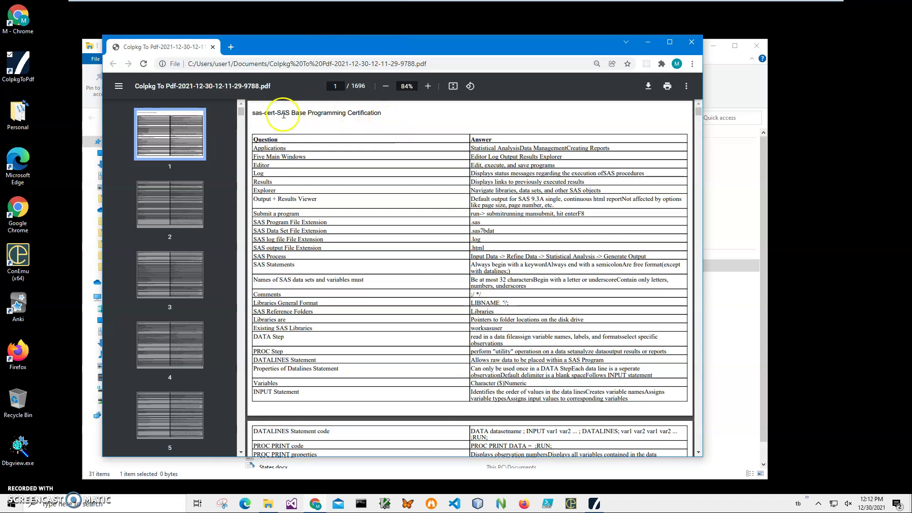
# - Highlight the SAS Base Programming Certification title, then scroll down to page 74's SQL functions table
pyautogui.moveTo(252, 113); pyautogui.dragTo(398, 110)
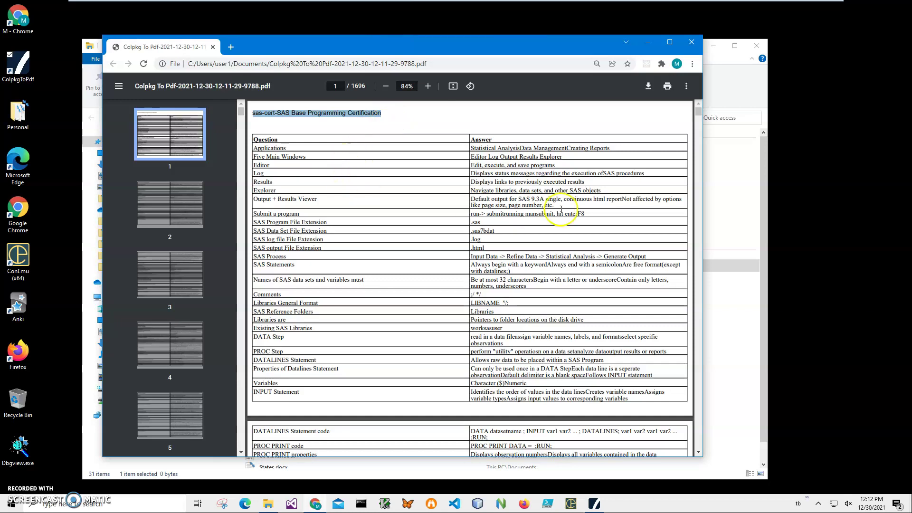
pyautogui.scroll(-14, 492, 307)
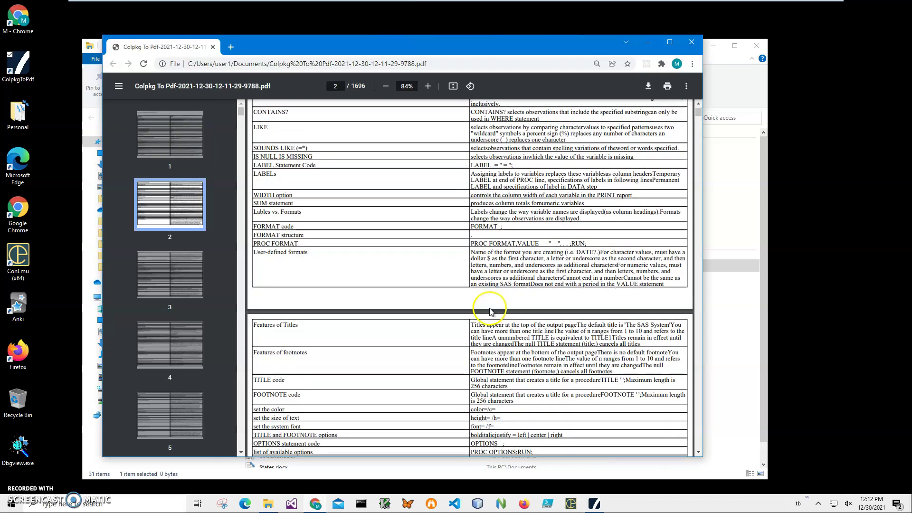
pyautogui.scroll(-20, 492, 308)
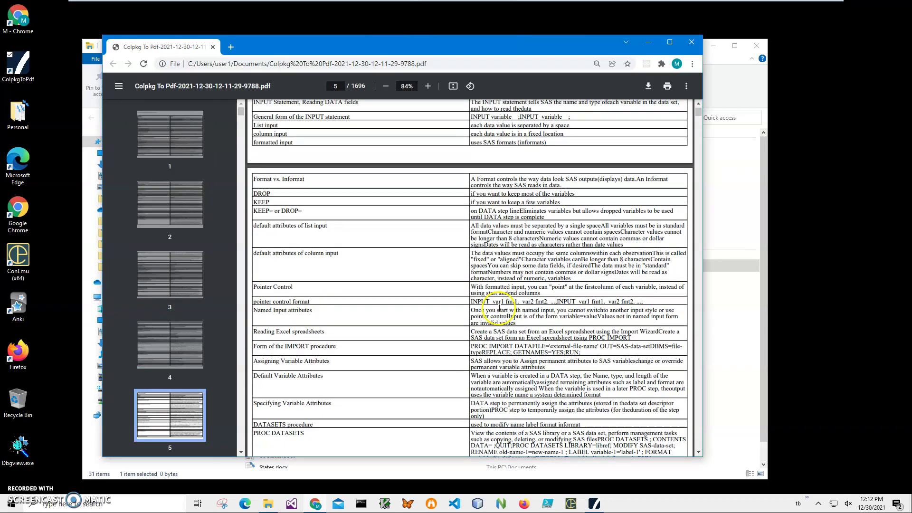
pyautogui.scroll(-20, 499, 311)
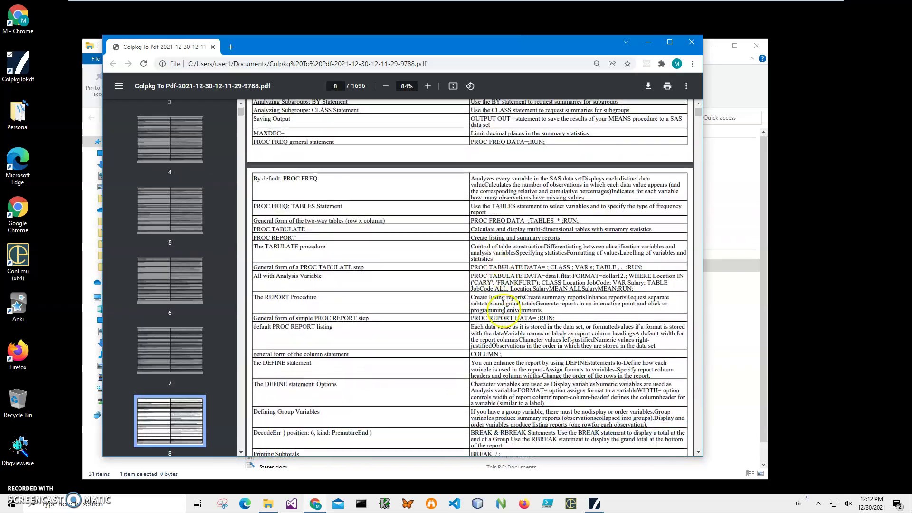
pyautogui.scroll(-14, 504, 311)
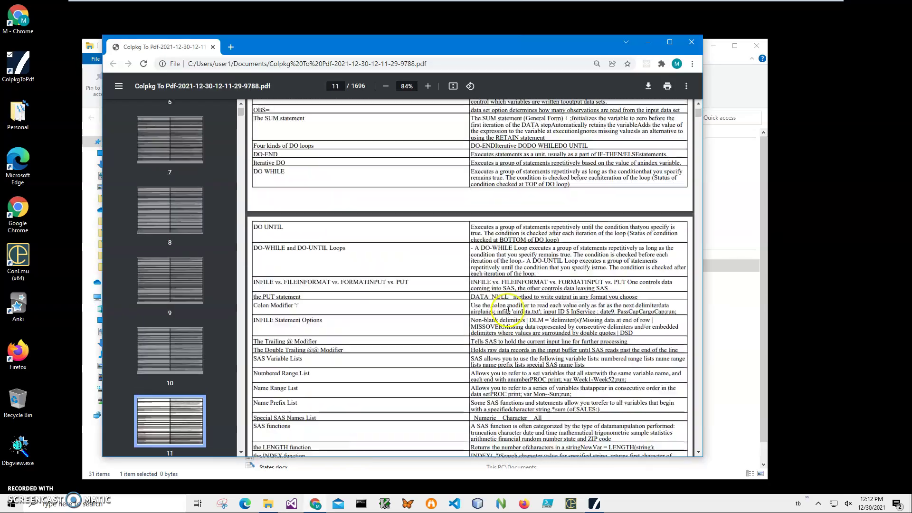
pyautogui.scroll(-20, 510, 311)
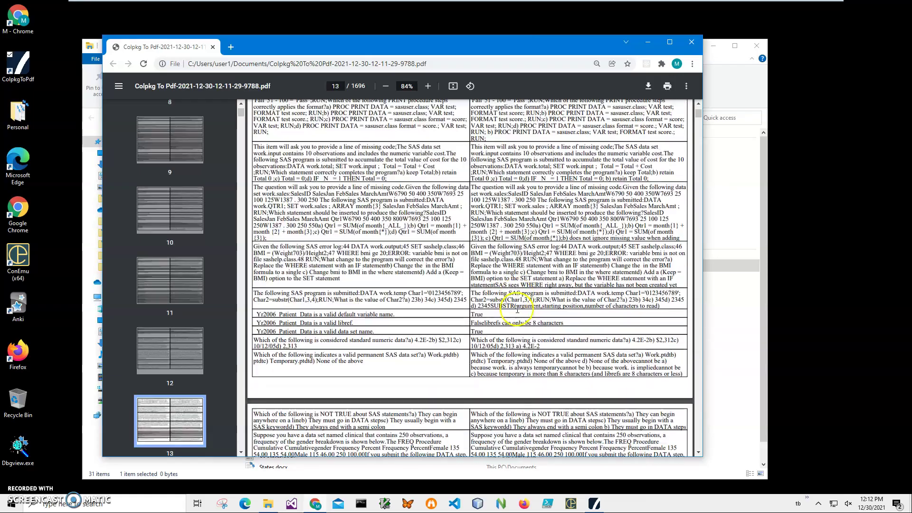
pyautogui.scroll(-6, 518, 312)
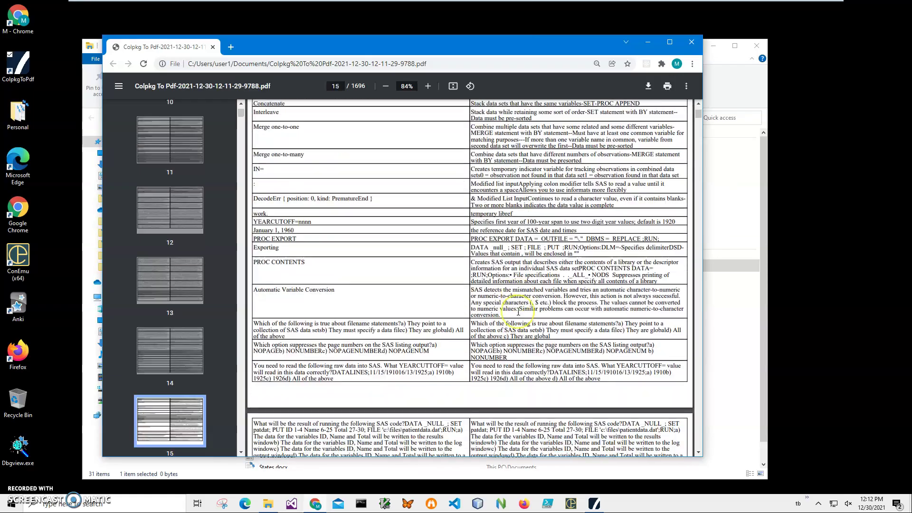
pyautogui.scroll(-20, 518, 310)
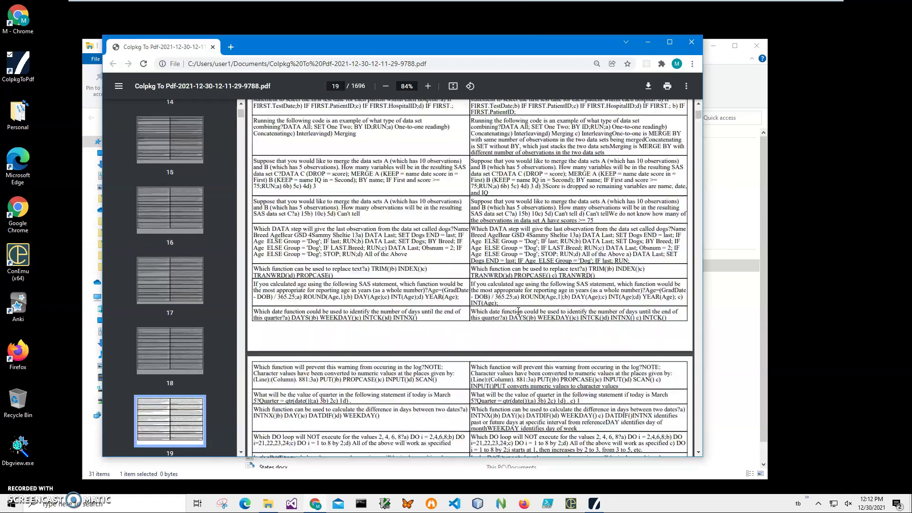
pyautogui.scroll(-15, 518, 311)
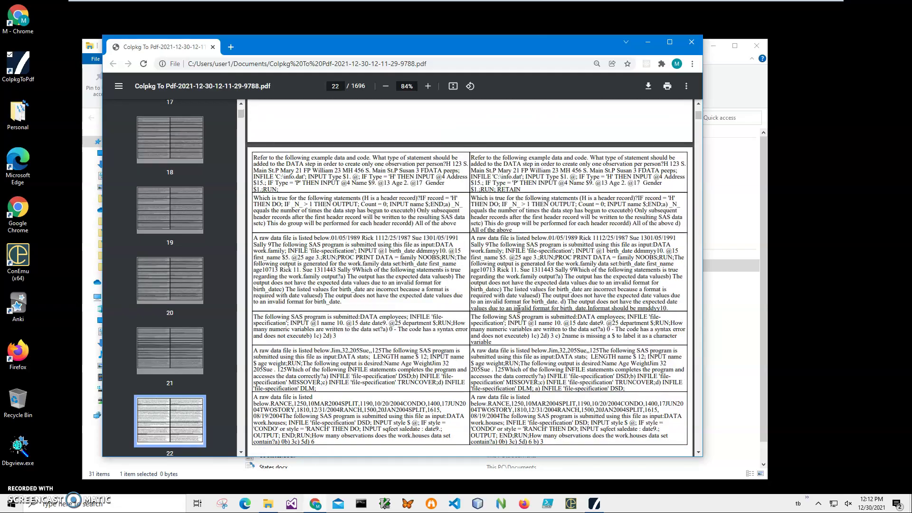
pyautogui.scroll(-20, 518, 311)
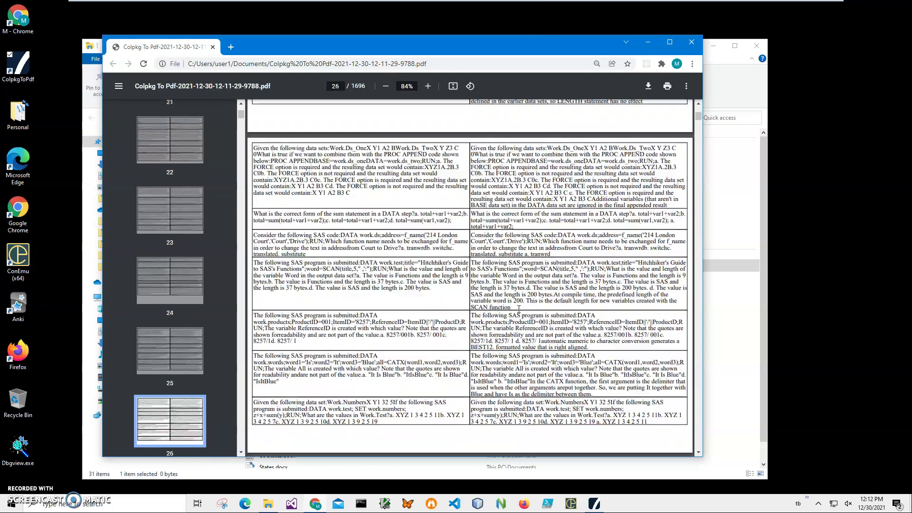
pyautogui.scroll(-20, 518, 309)
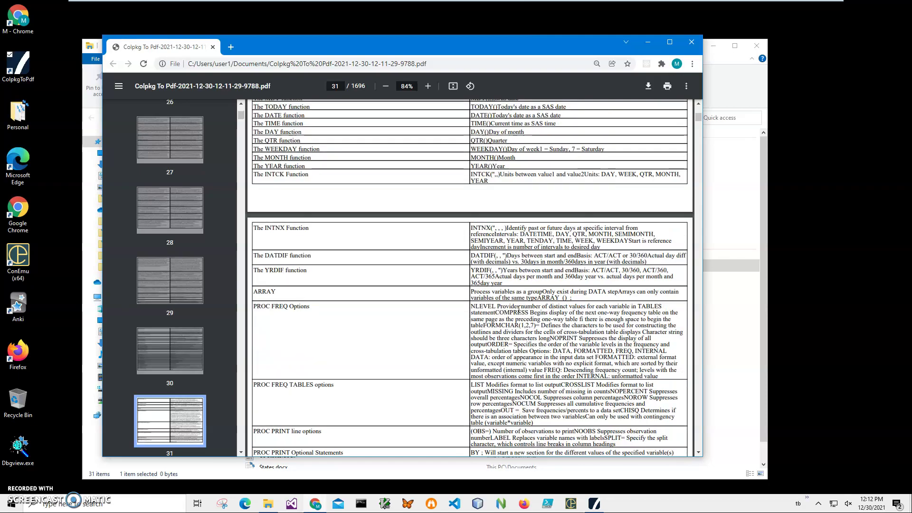
pyautogui.scroll(-20, 518, 309)
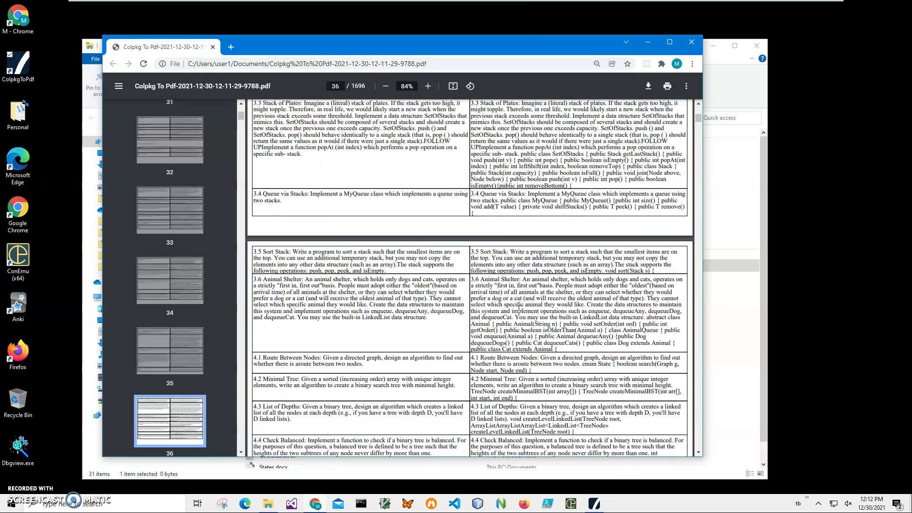
pyautogui.scroll(-20, 519, 309)
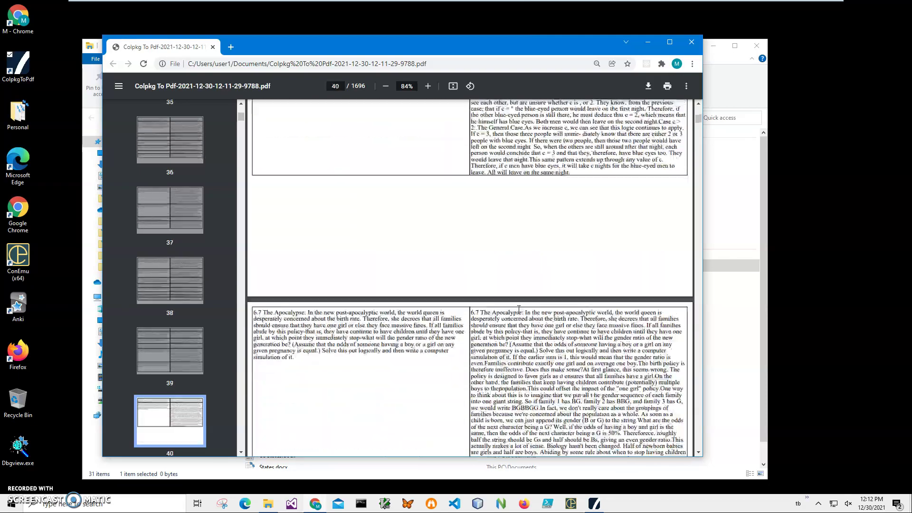
pyautogui.scroll(-20, 518, 308)
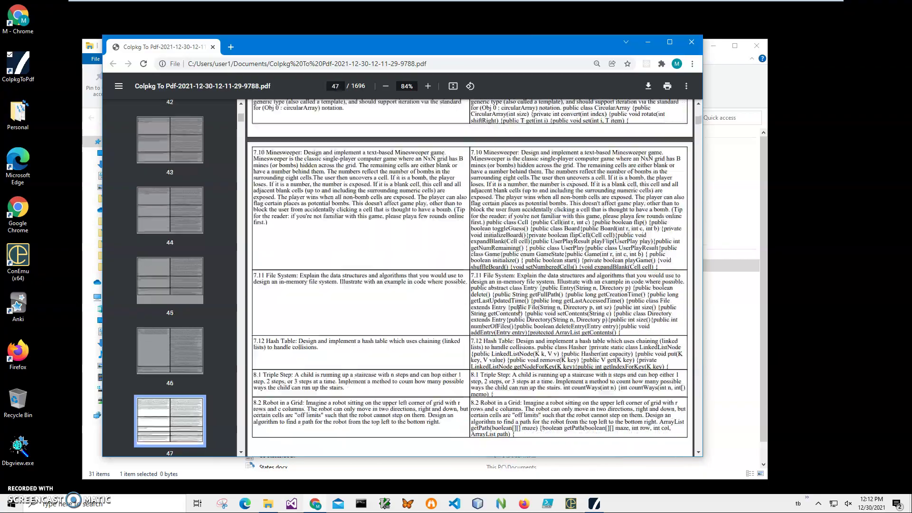
pyautogui.scroll(-20, 518, 309)
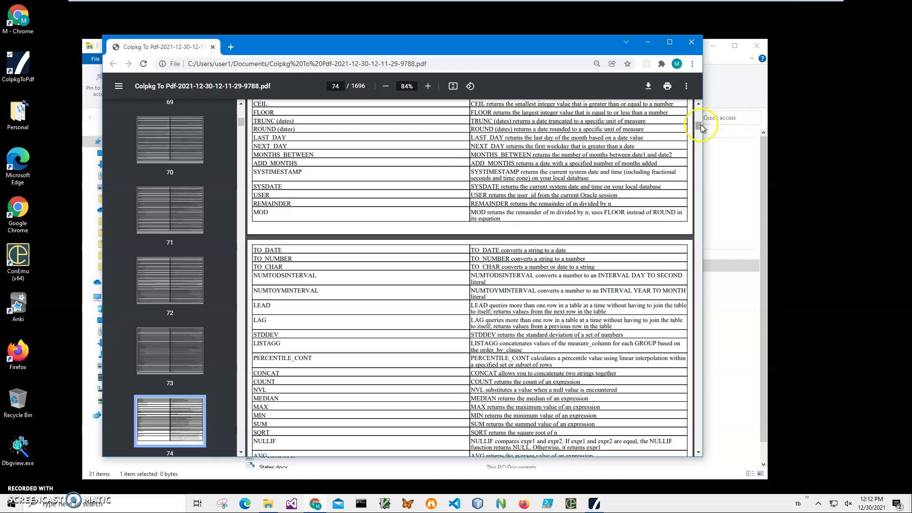
# - Browse the PDF past the AWS Cloud Practitioner Certification heading on page 171 to page 315's SSIS questions
pyautogui.moveTo(700, 124); pyautogui.dragTo(700, 143)
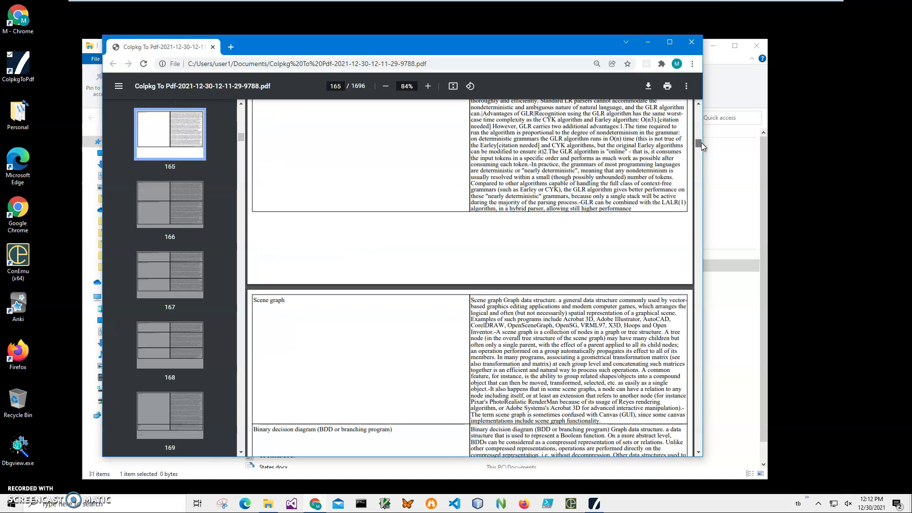
pyautogui.scroll(-15, 636, 161)
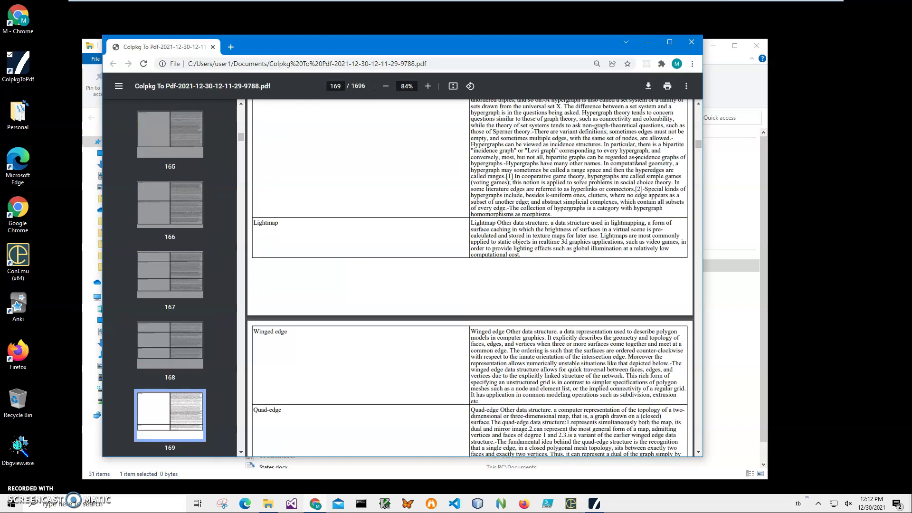
pyautogui.scroll(-11, 637, 160)
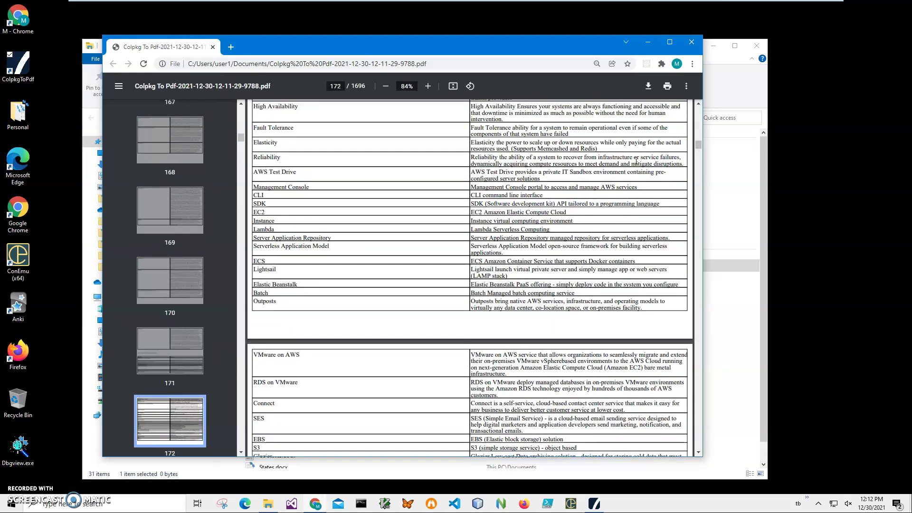
pyautogui.scroll(6, 636, 160)
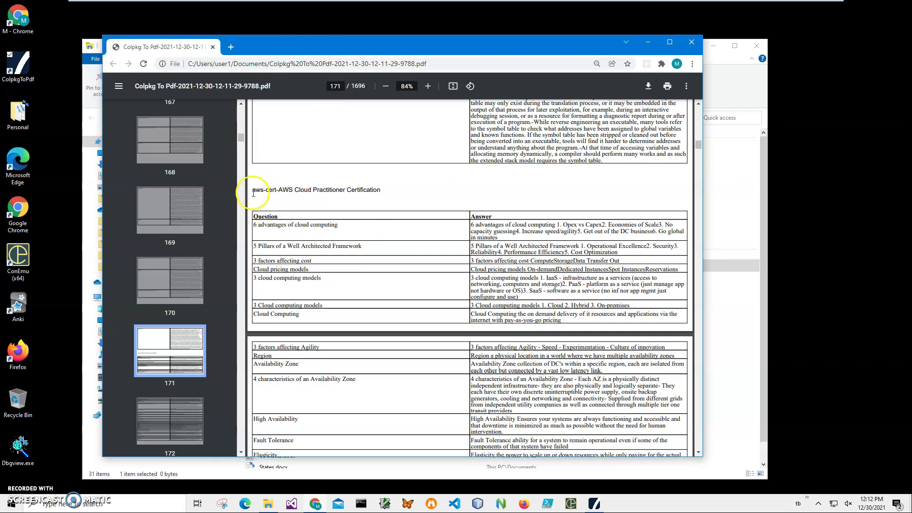
pyautogui.moveTo(253, 191); pyautogui.dragTo(366, 188)
pyautogui.click(369, 189)
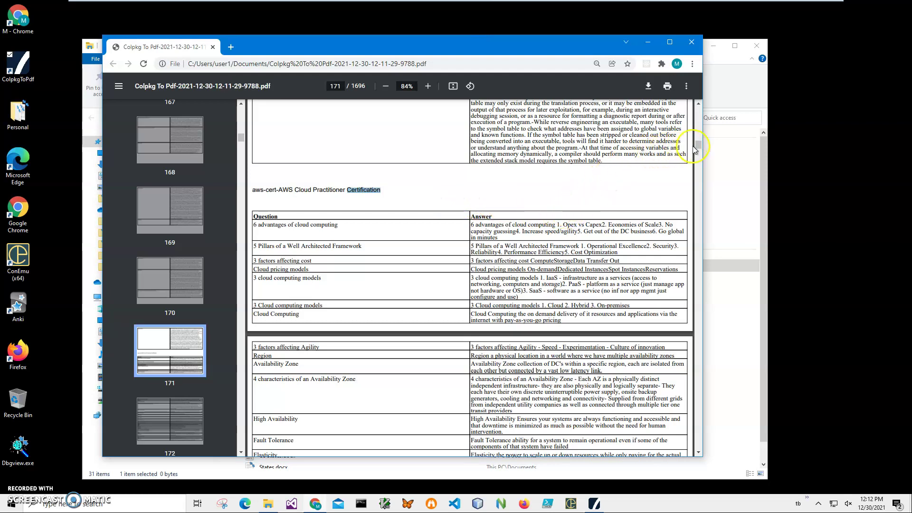
pyautogui.moveTo(697, 148); pyautogui.dragTo(700, 163)
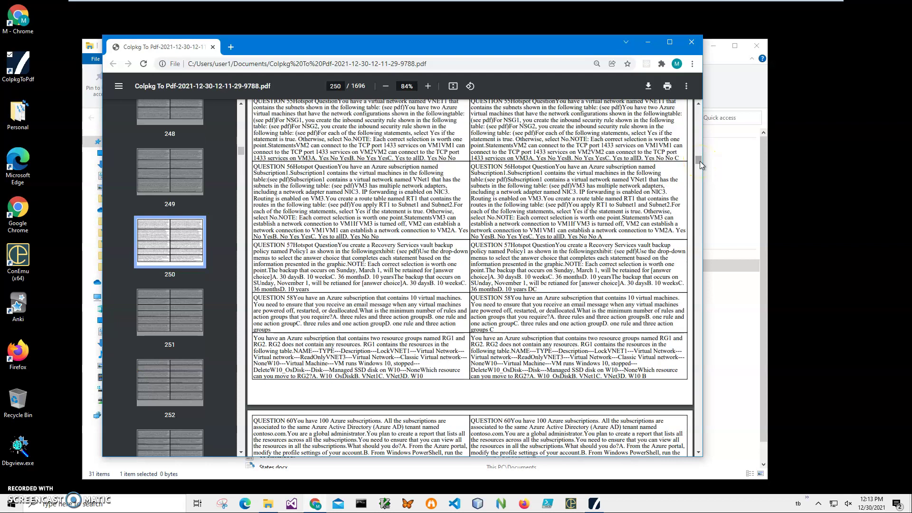
pyautogui.moveTo(700, 165); pyautogui.dragTo(702, 175)
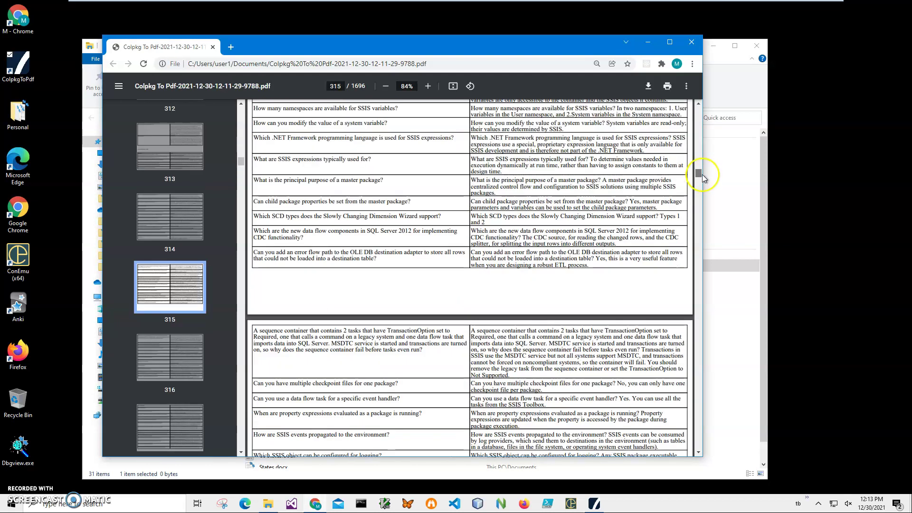